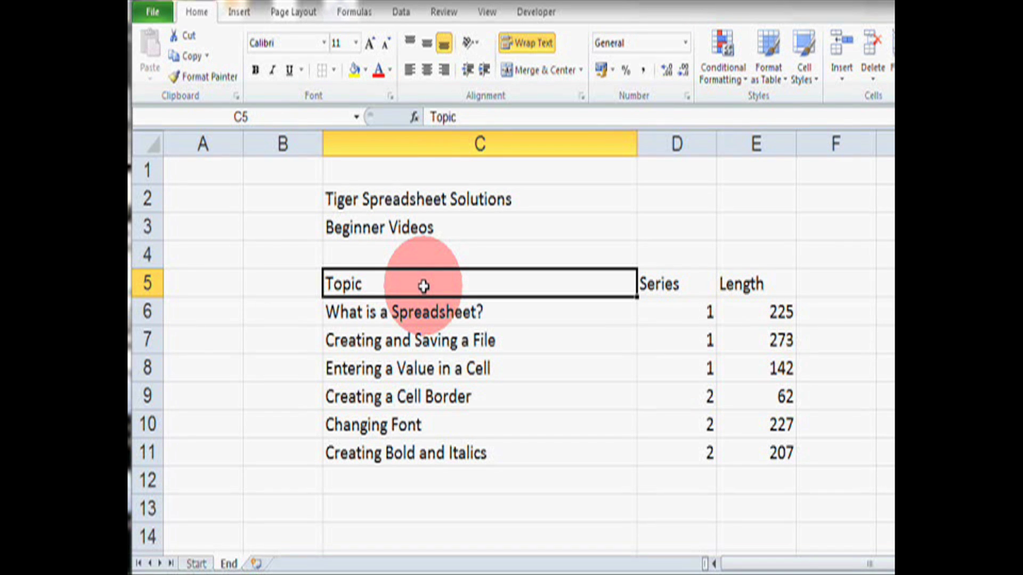
- Apply All Borders to the table in cells C5:E11
drag(424, 286, 779, 449)
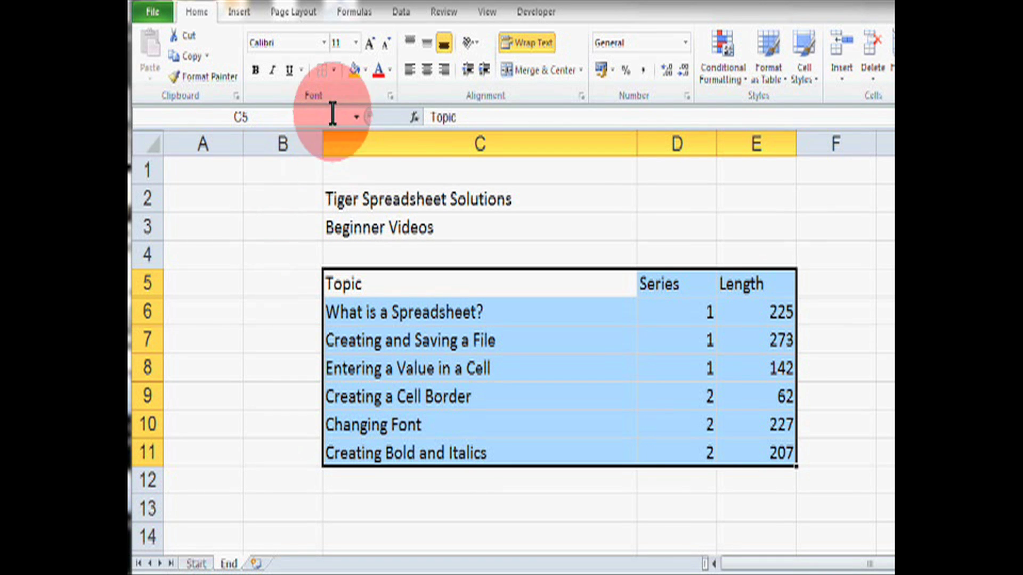
click(334, 70)
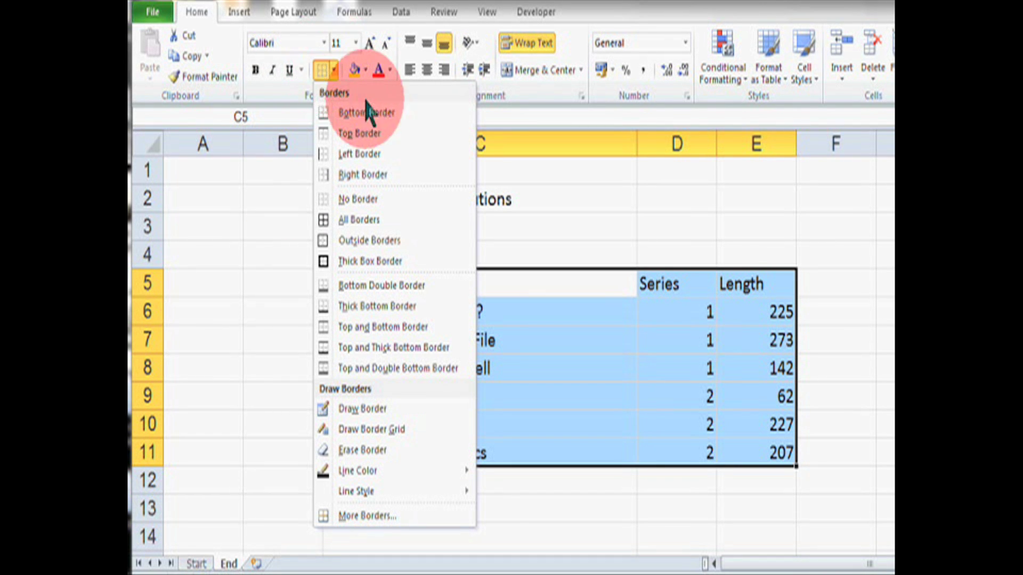
click(375, 230)
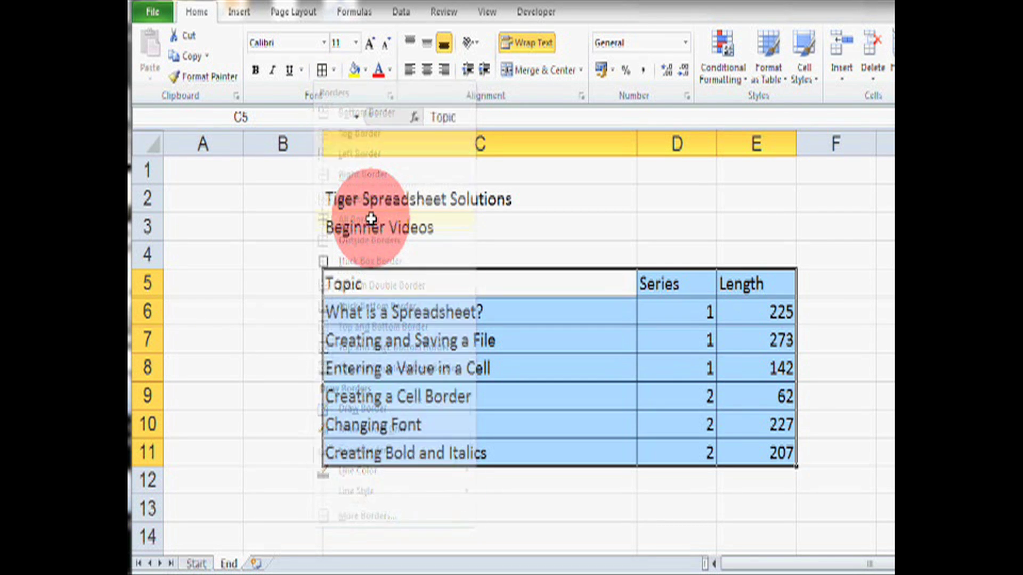
click(276, 203)
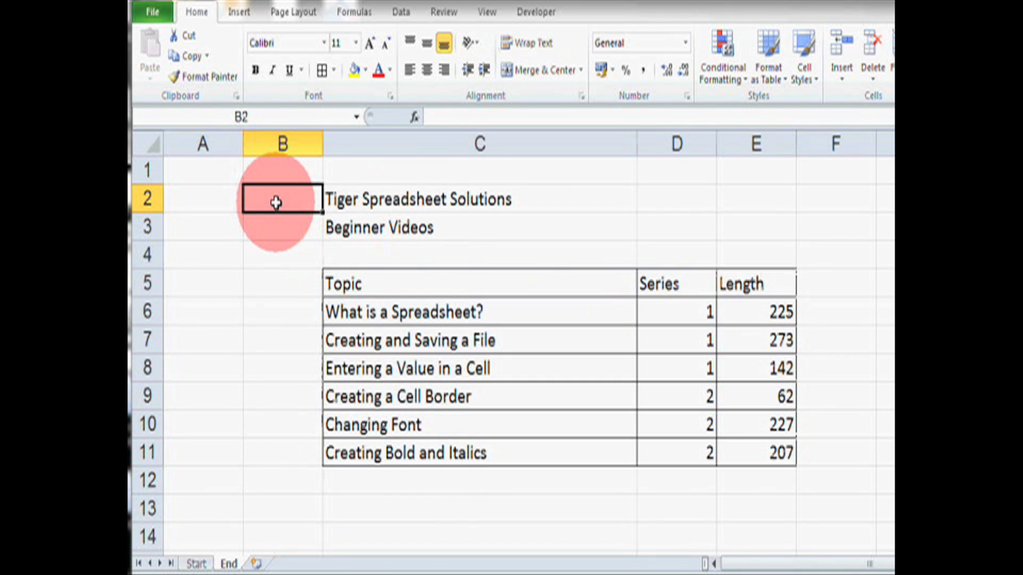
- Open the border formatting options for cells C5:E11 and set the line color to dark red
click(366, 284)
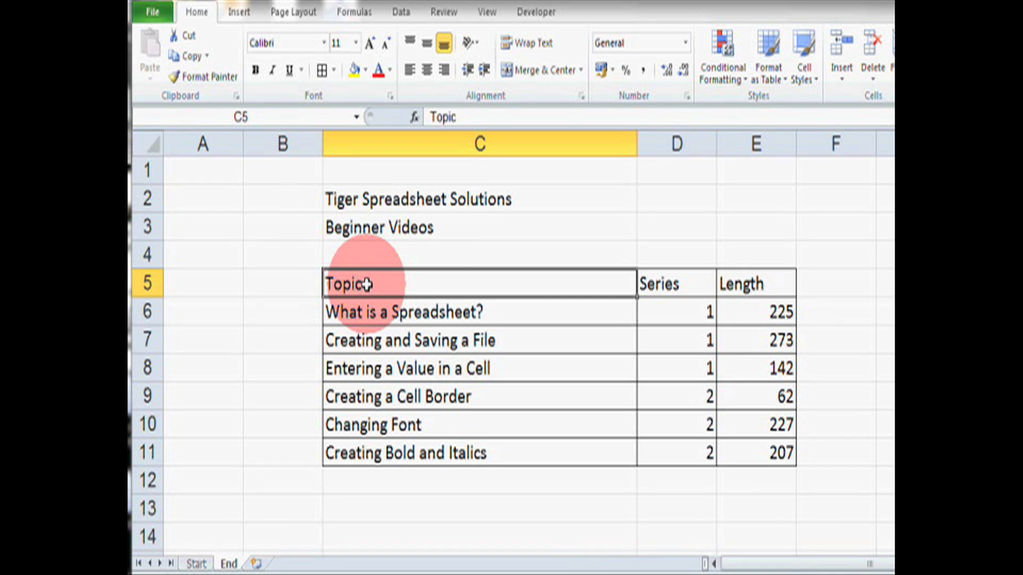
drag(366, 284, 756, 450)
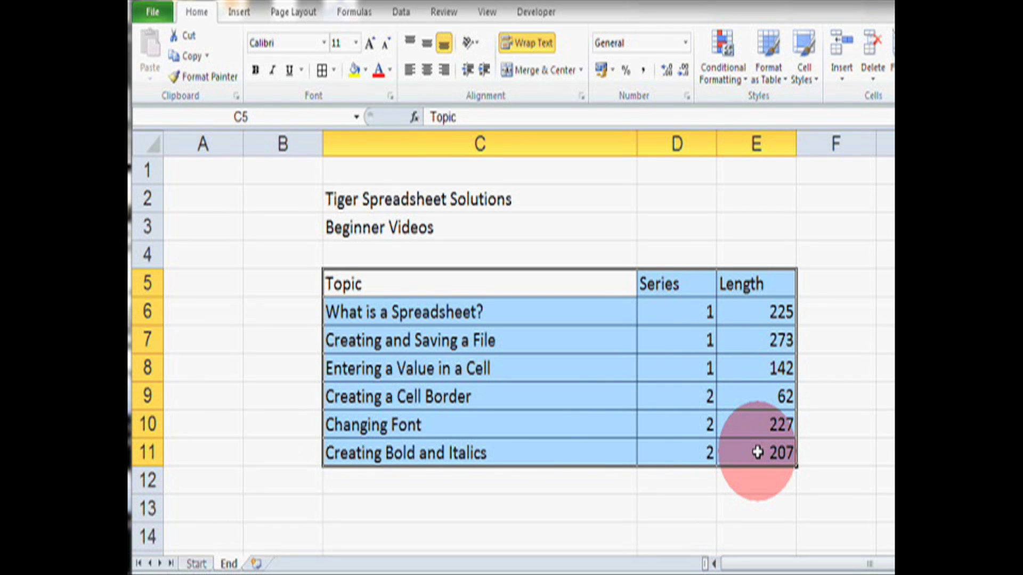
right_click(570, 284)
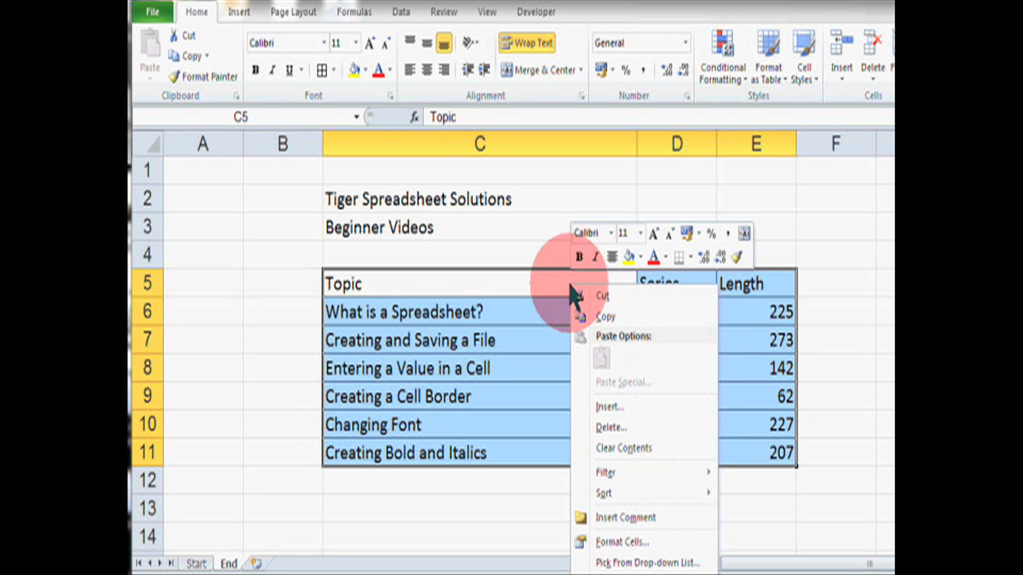
click(622, 544)
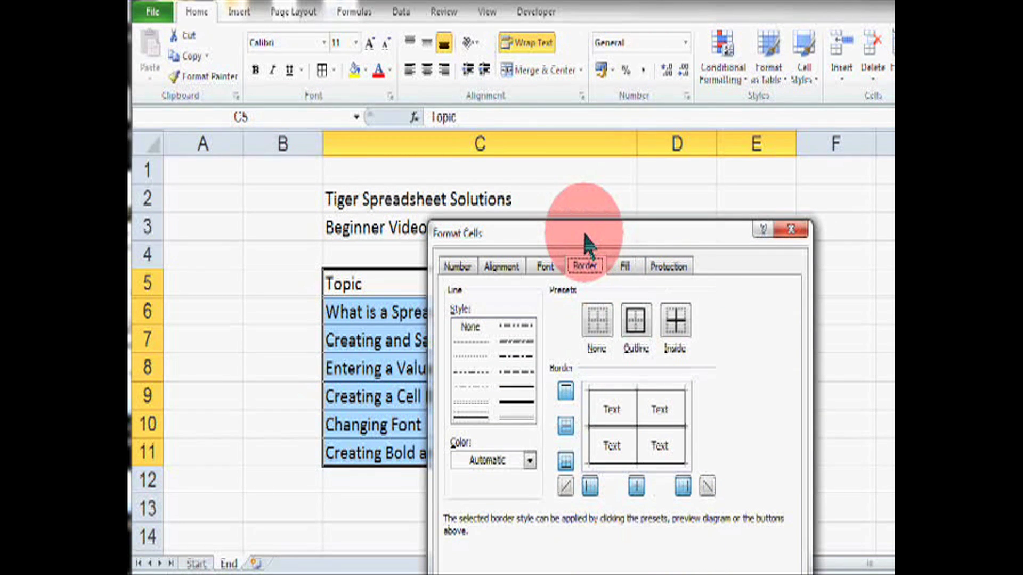
drag(586, 229, 559, 88)
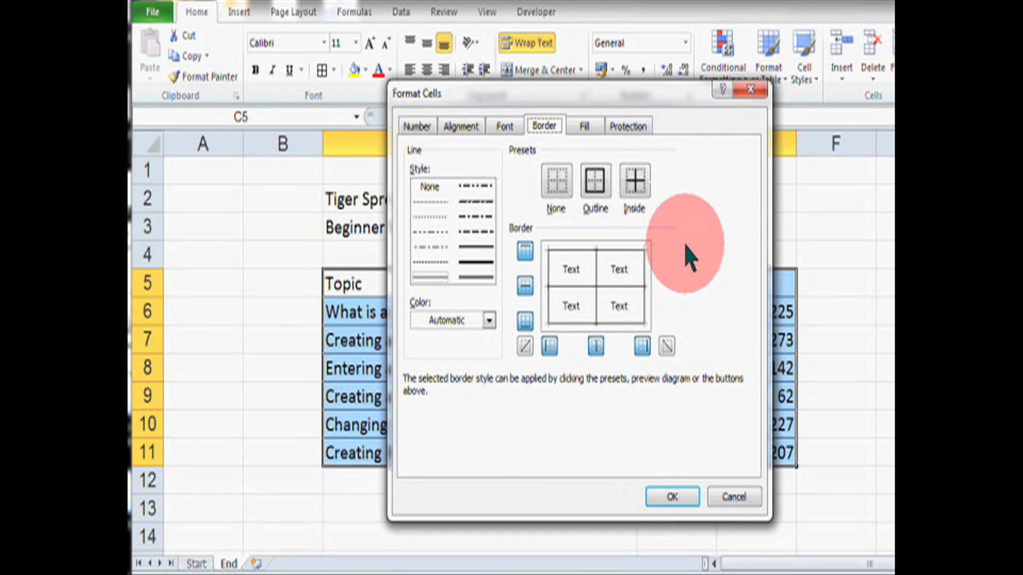
click(489, 320)
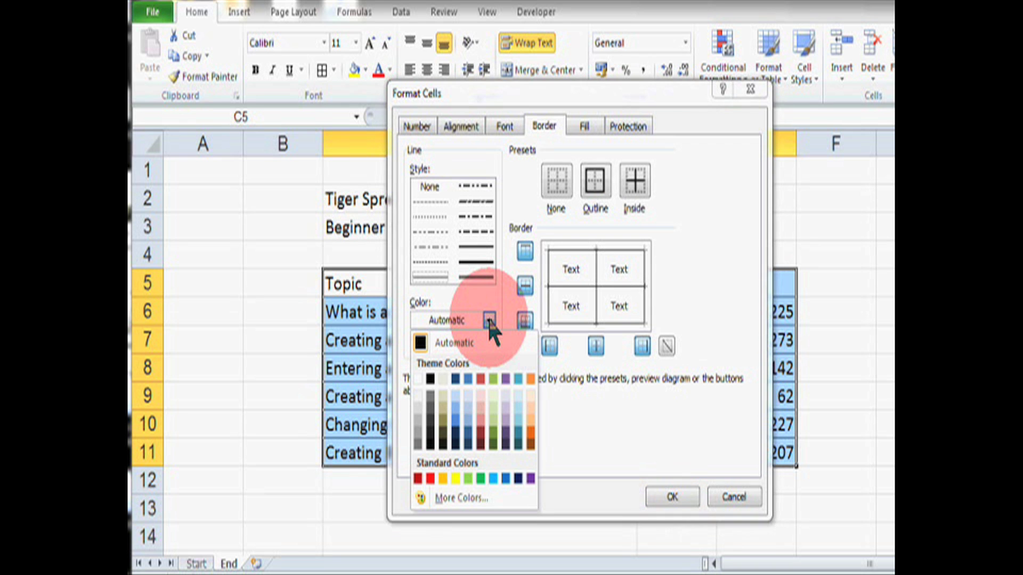
click(485, 444)
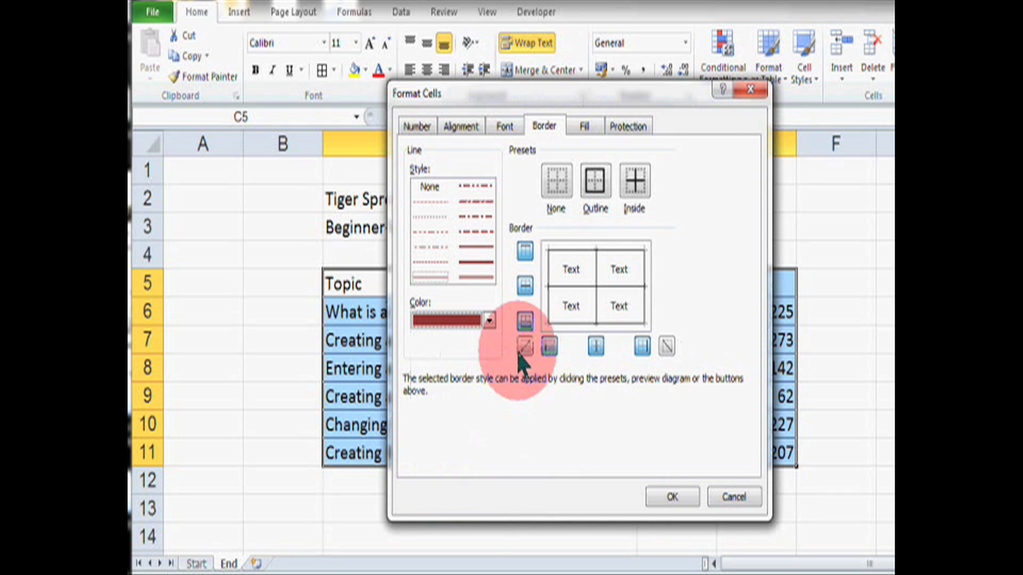
- Apply the dark red line to all outer edges and both inner dividers of C5:E11, and confirm the formatting
click(549, 277)
click(586, 249)
click(646, 277)
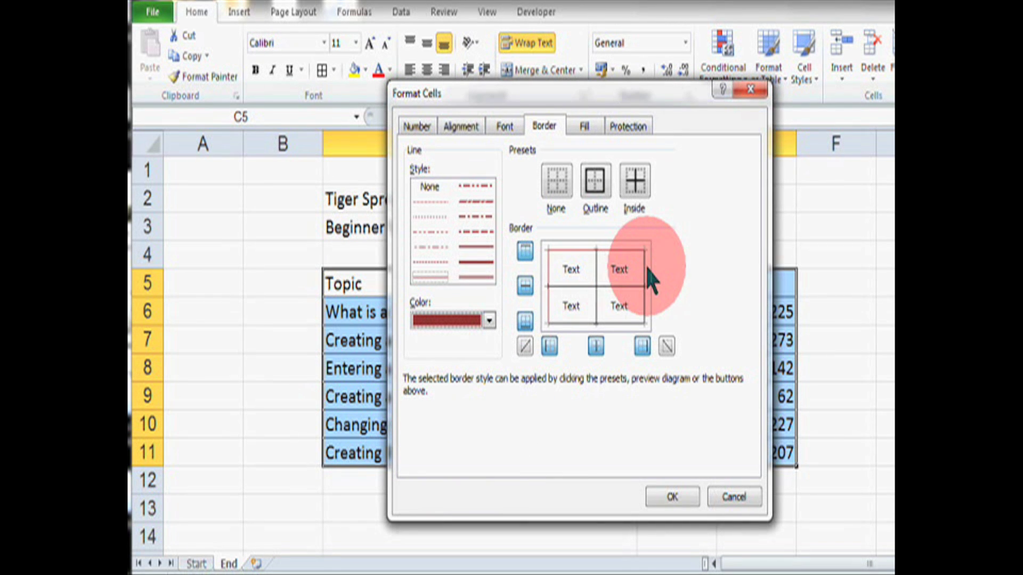
click(627, 323)
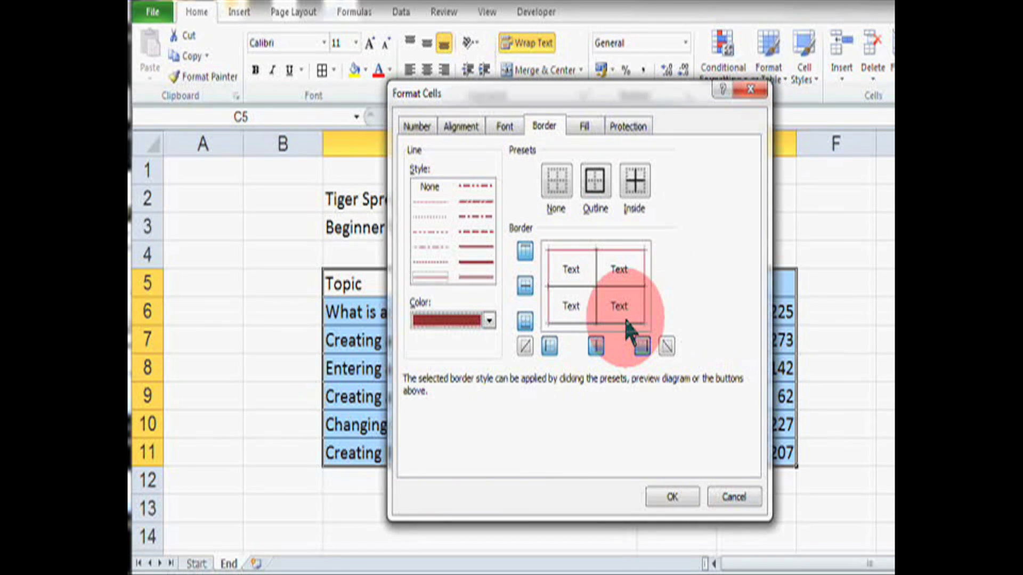
click(620, 287)
click(598, 271)
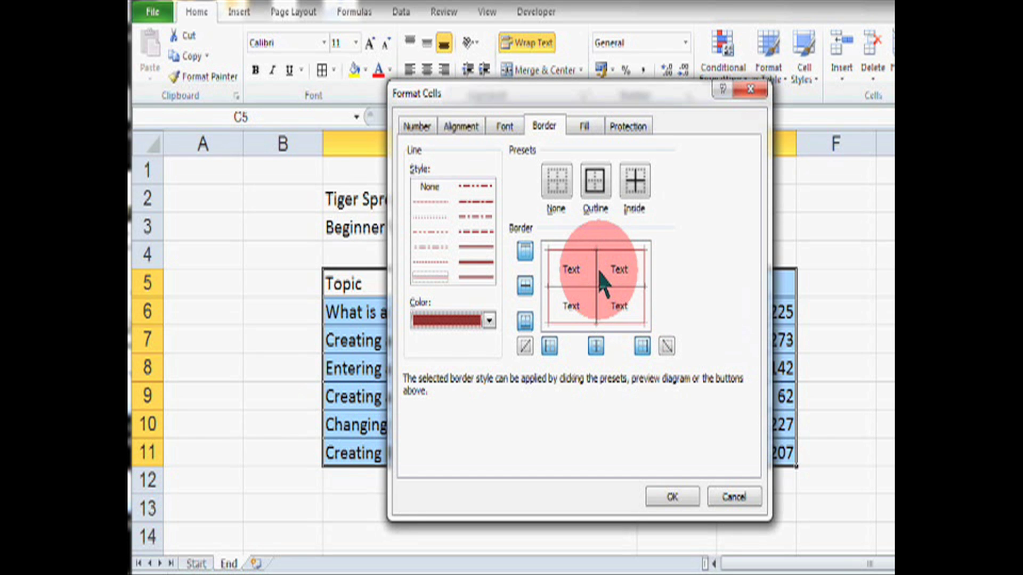
click(671, 498)
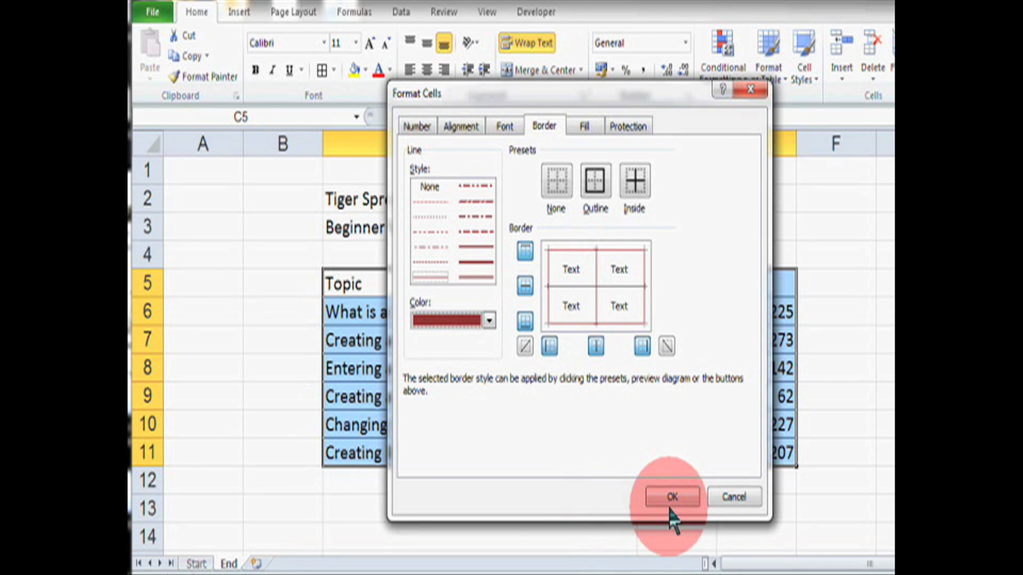
click(281, 201)
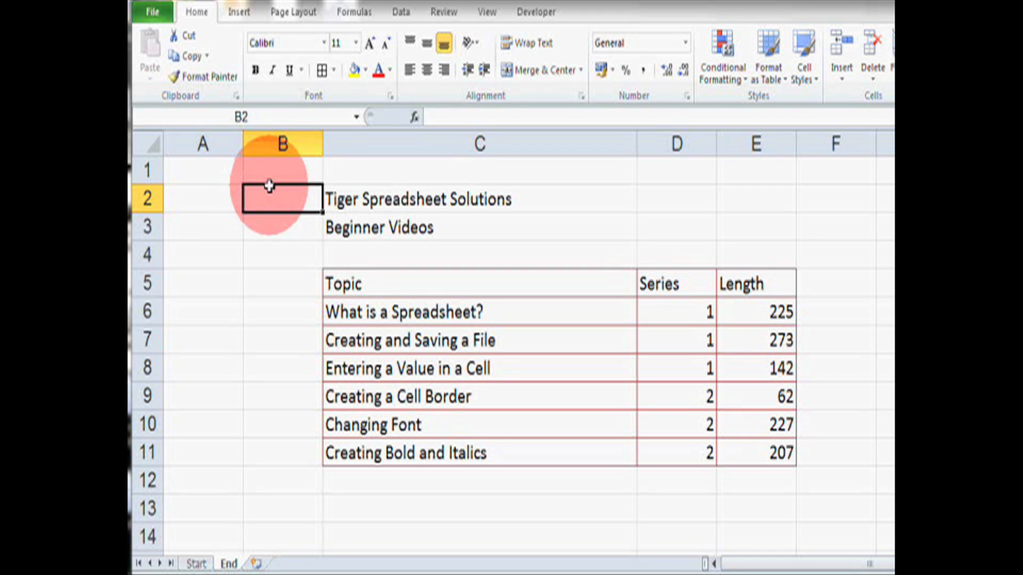
- Set the border drawing pen to a dark red line color and the double line style
click(333, 72)
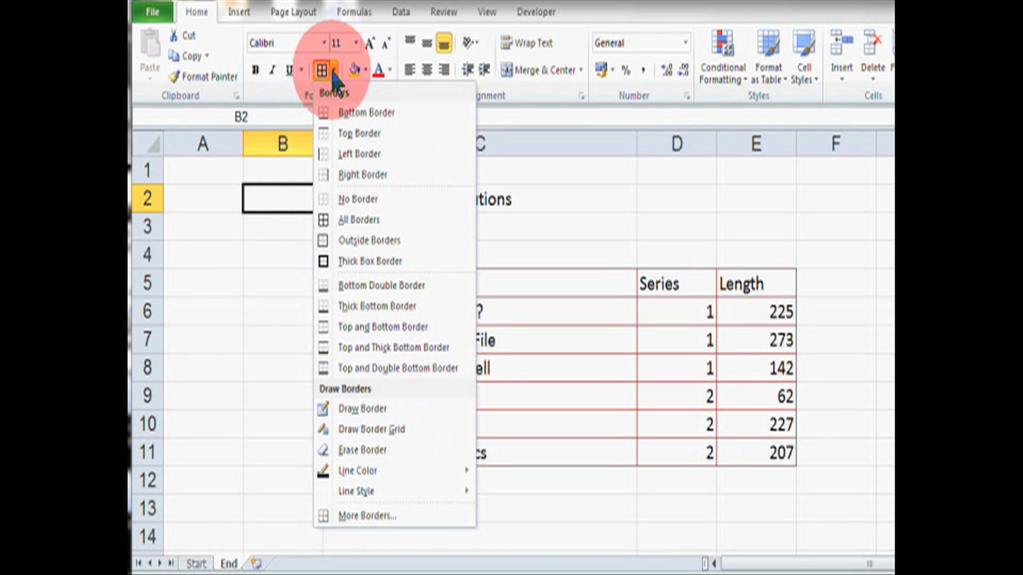
mouse_move(425, 478)
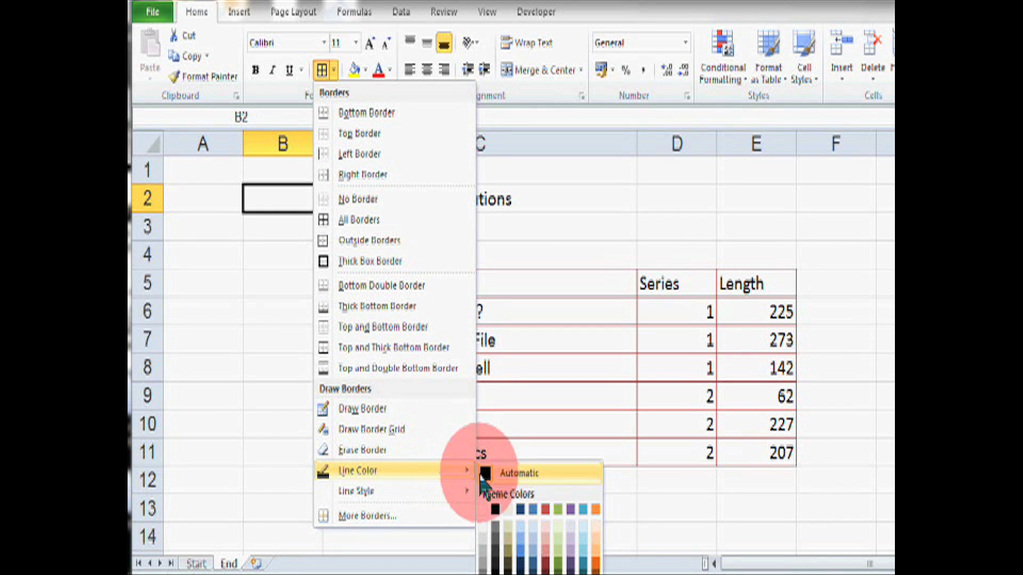
click(547, 565)
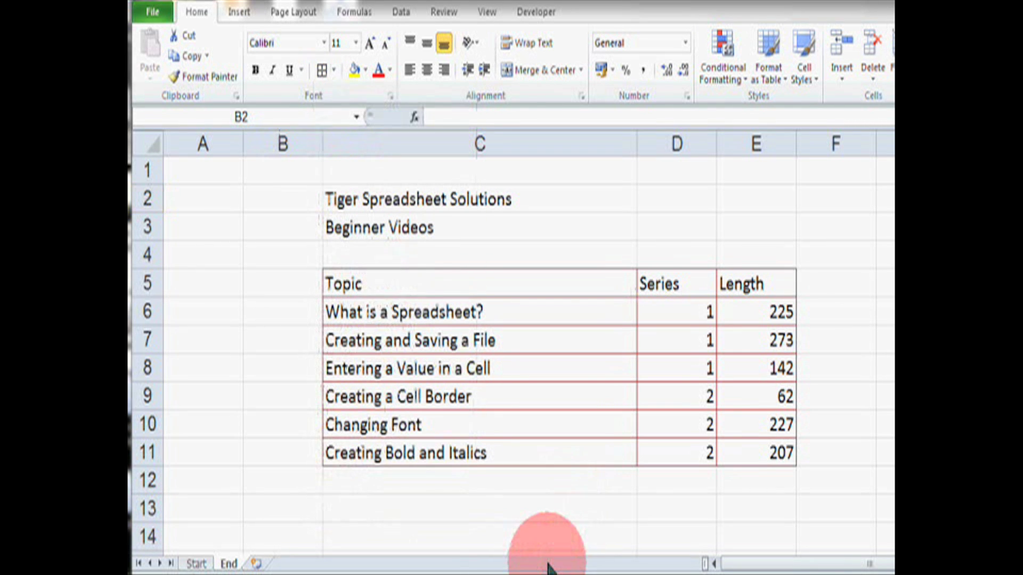
click(334, 71)
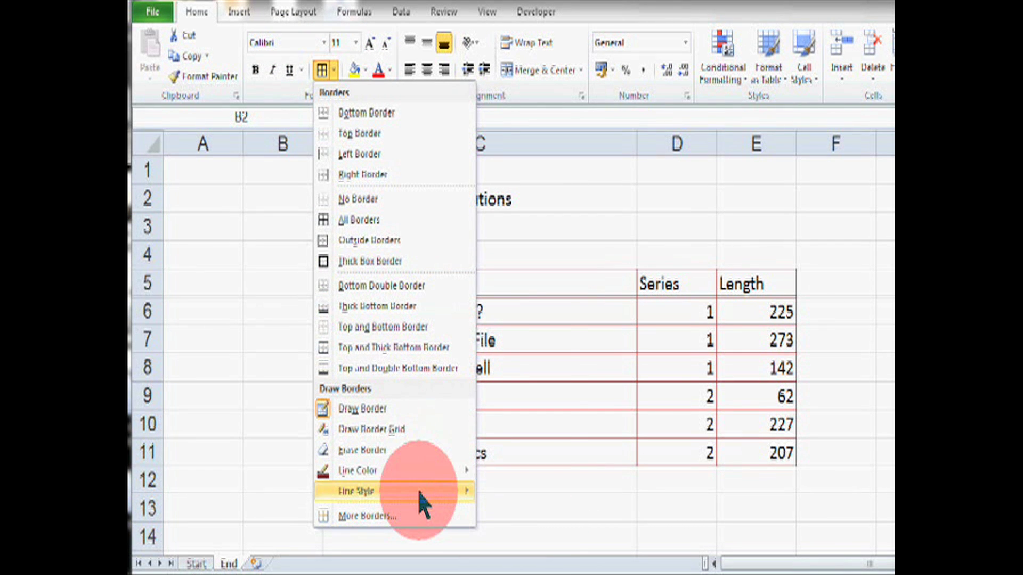
mouse_move(422, 497)
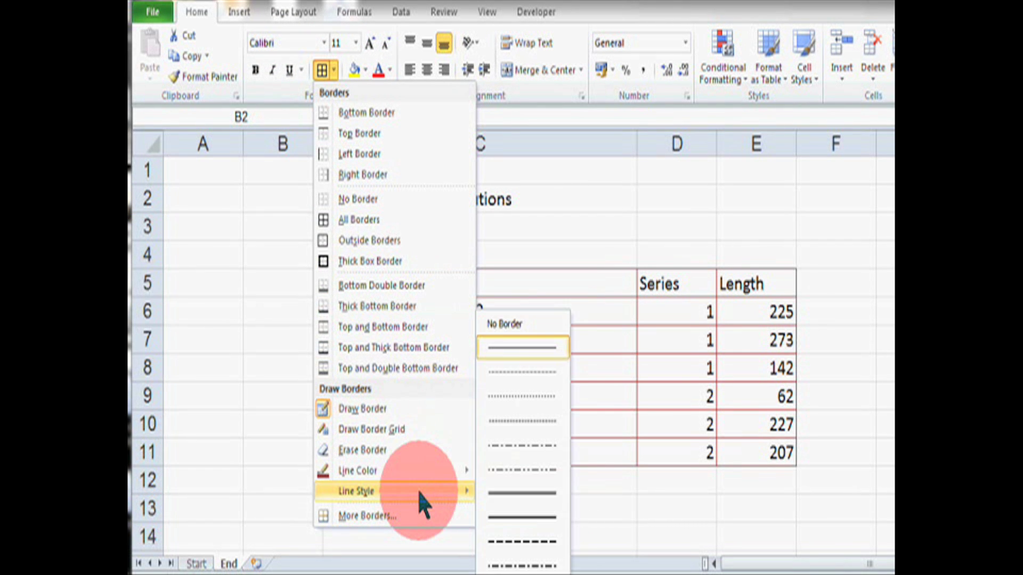
click(548, 494)
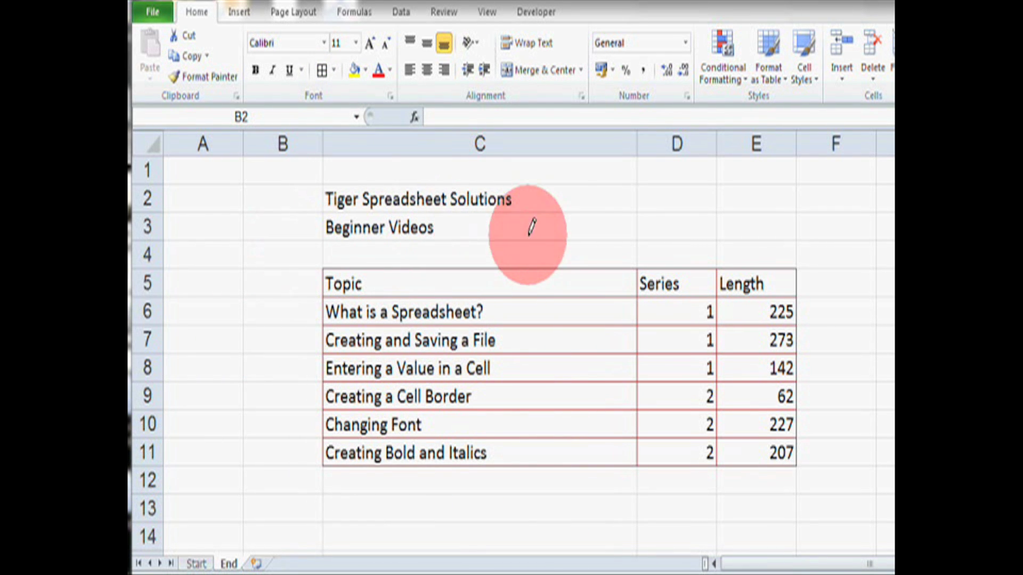
- Draw the double line along the bottom edges of header cells C5, D5 and E5
click(514, 293)
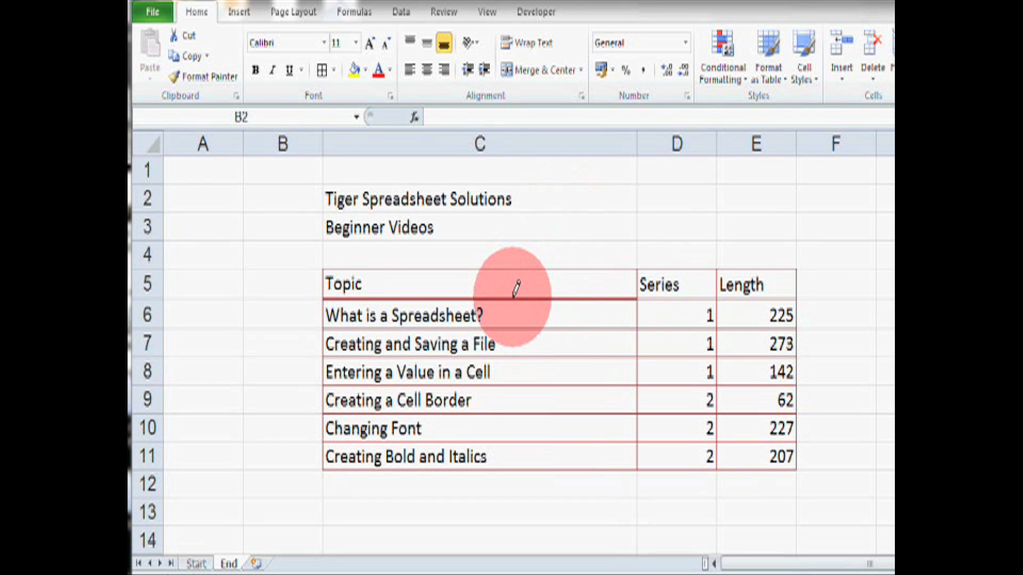
click(678, 290)
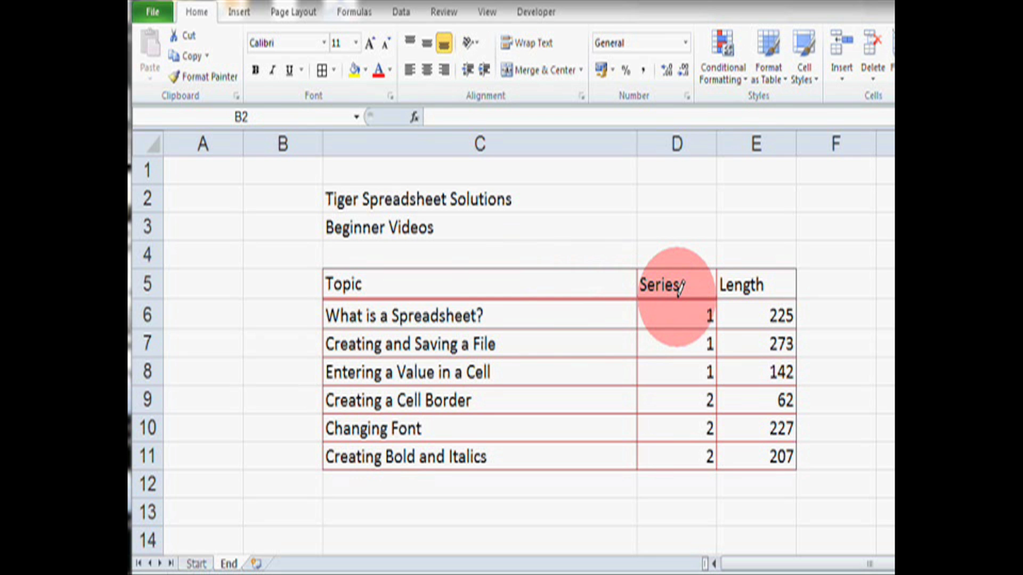
click(769, 291)
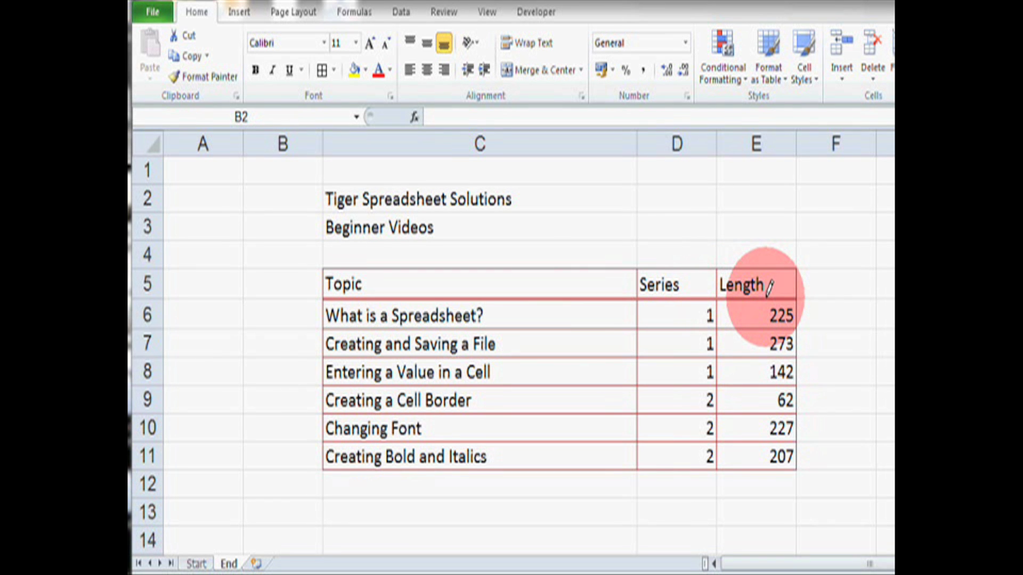
- Draw the double line under F5 outside the table, erase it again, and leave the border eraser
click(840, 291)
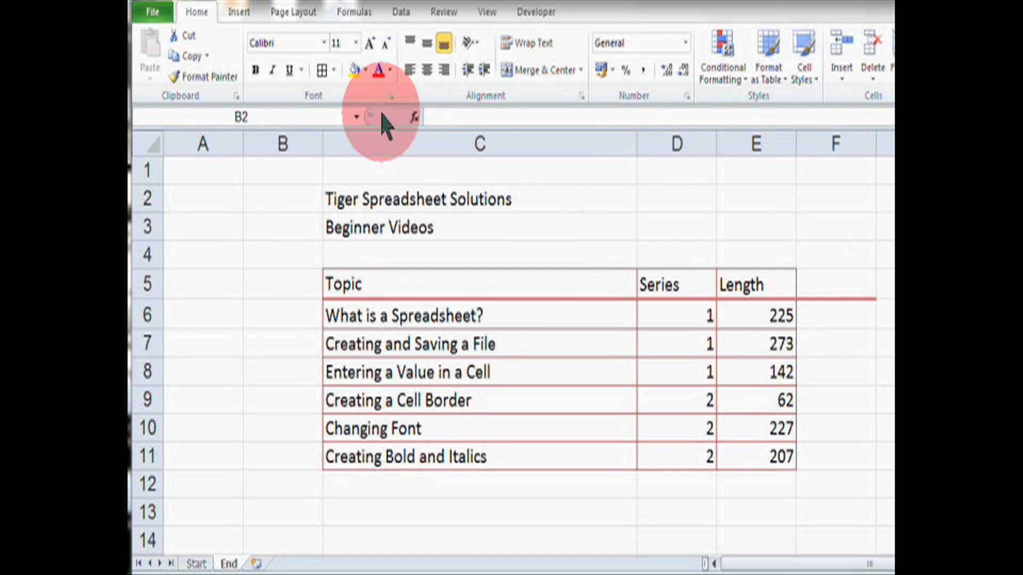
click(335, 71)
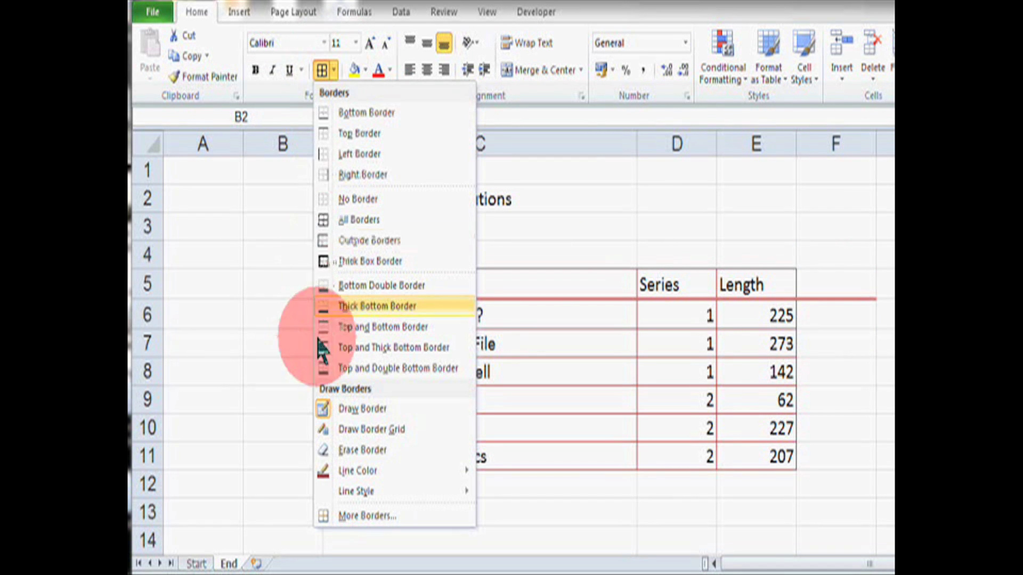
click(362, 450)
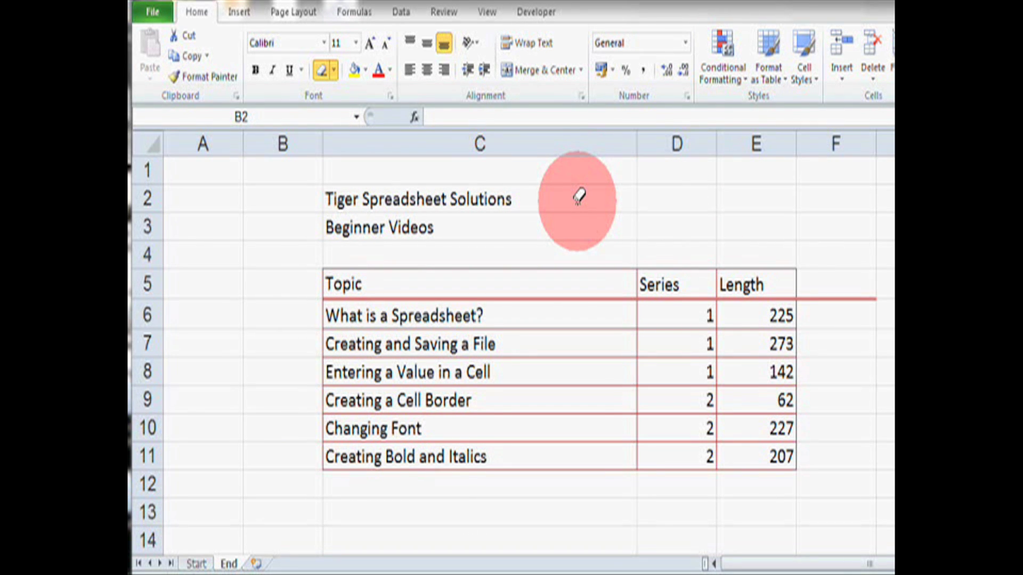
click(852, 298)
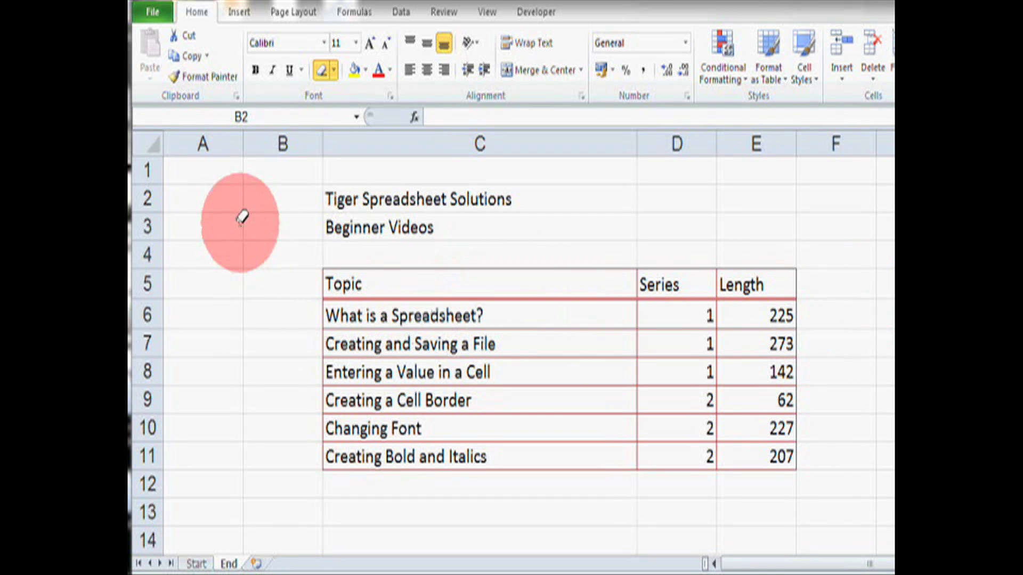
key(Escape)
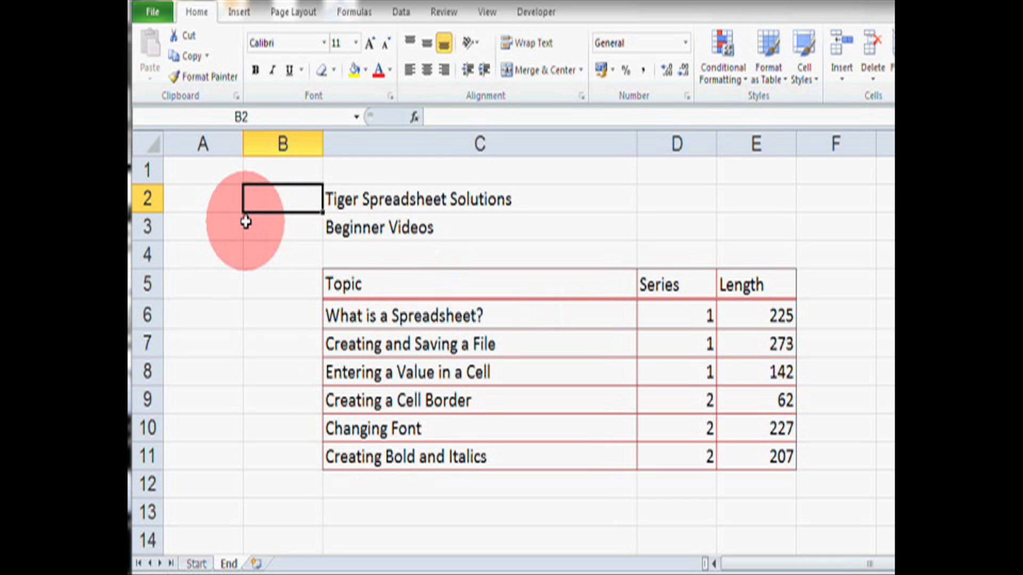
- Draw an outline around the table C5:E11 using the thick solid line style
click(335, 75)
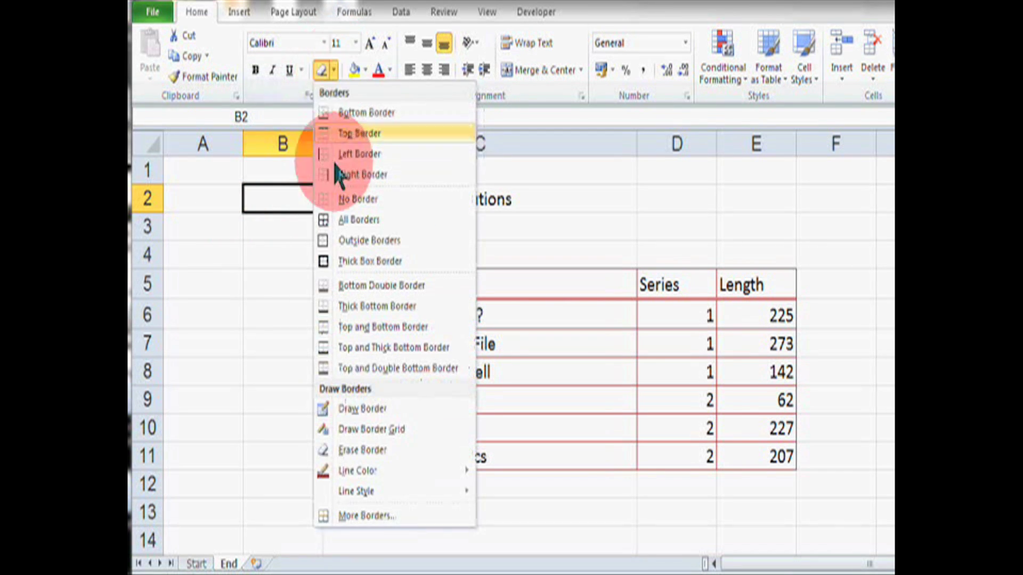
mouse_move(412, 487)
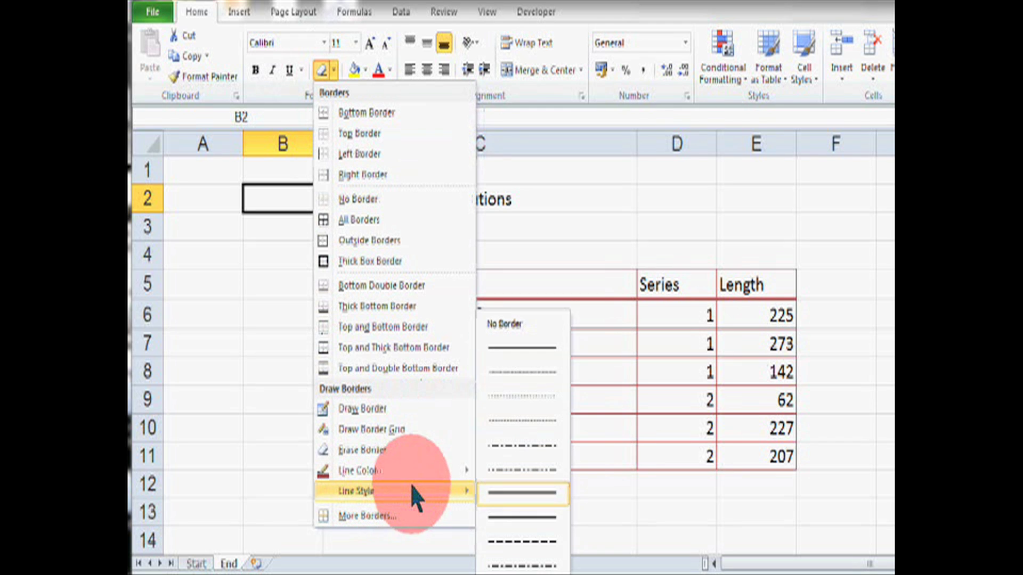
click(527, 518)
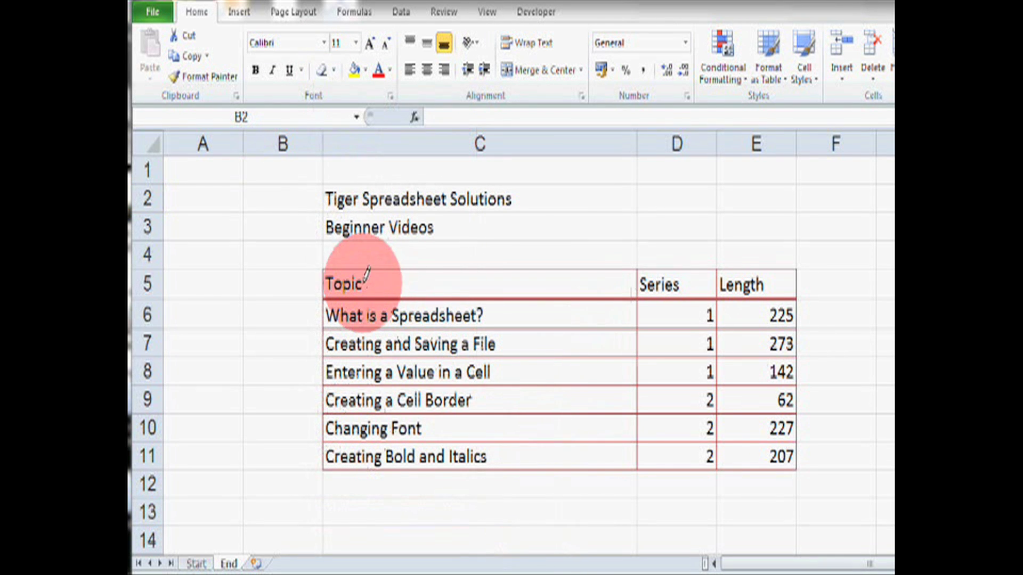
click(349, 265)
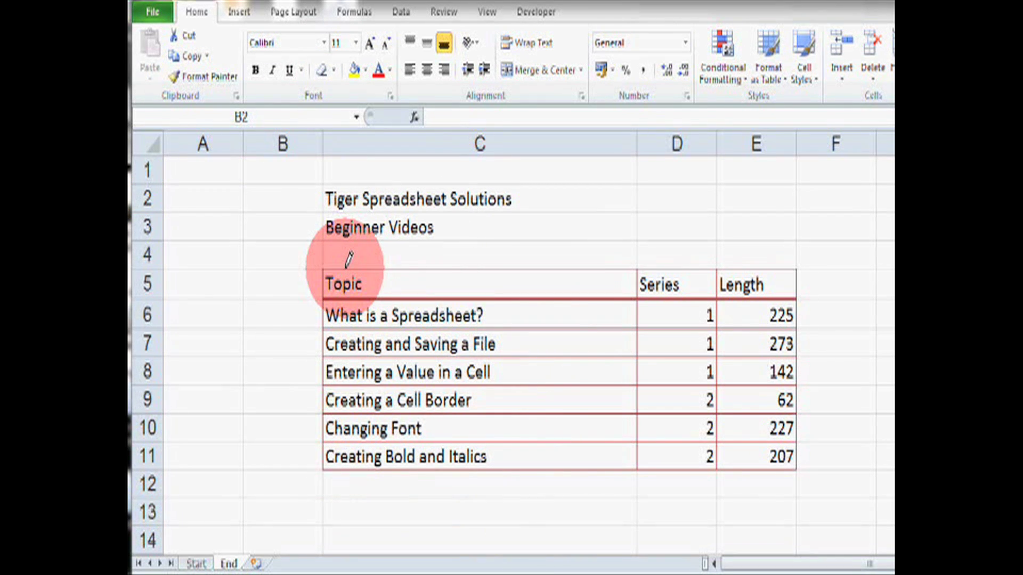
mouse_move(349, 260)
mouse_down()
mouse_move(493, 281)
mouse_move(546, 314)
mouse_move(776, 411)
mouse_move(780, 441)
mouse_up()
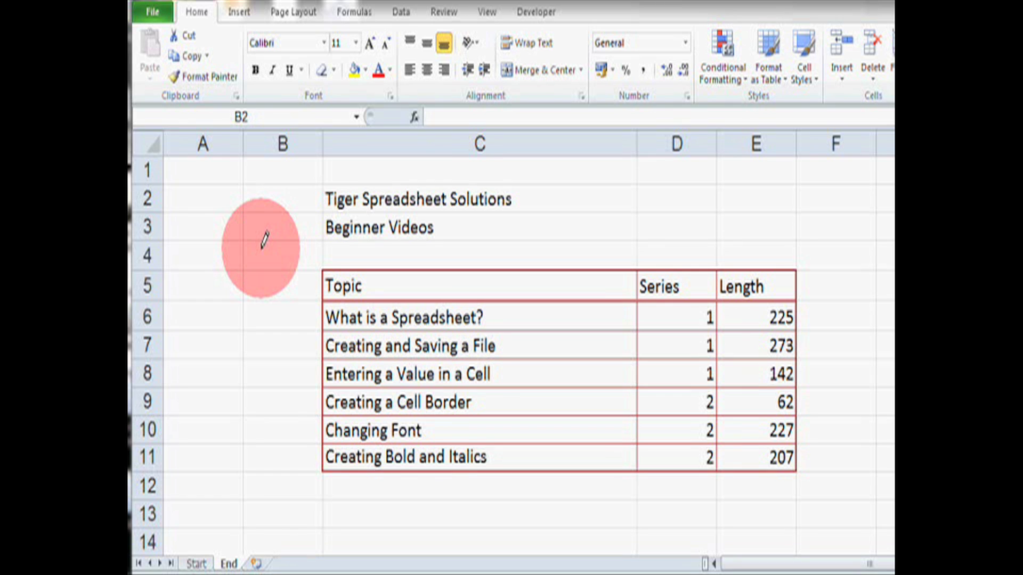
- Leave border drawing mode, hide the gridlines on the End sheet, and select empty cell A2
key(Escape)
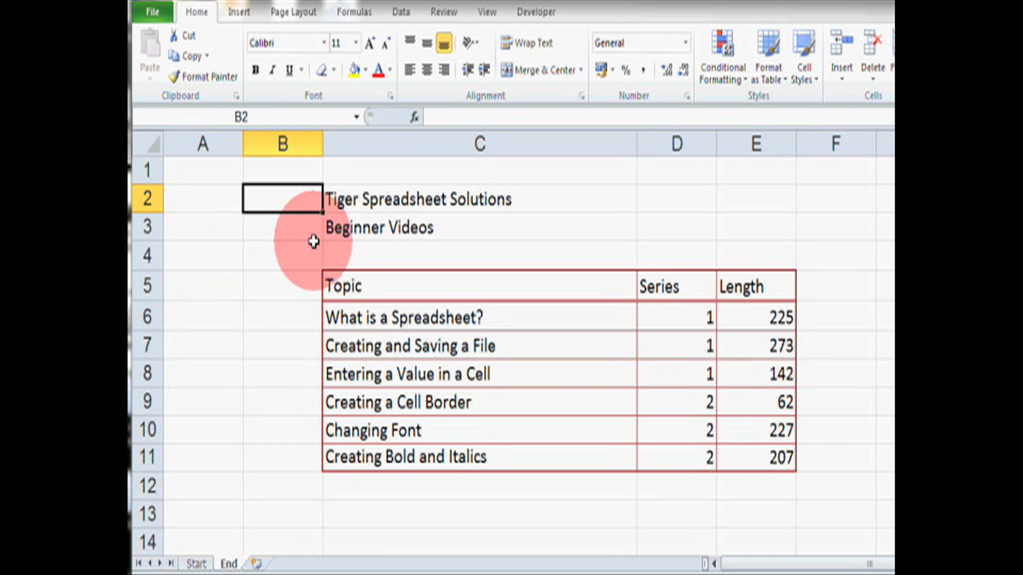
click(486, 12)
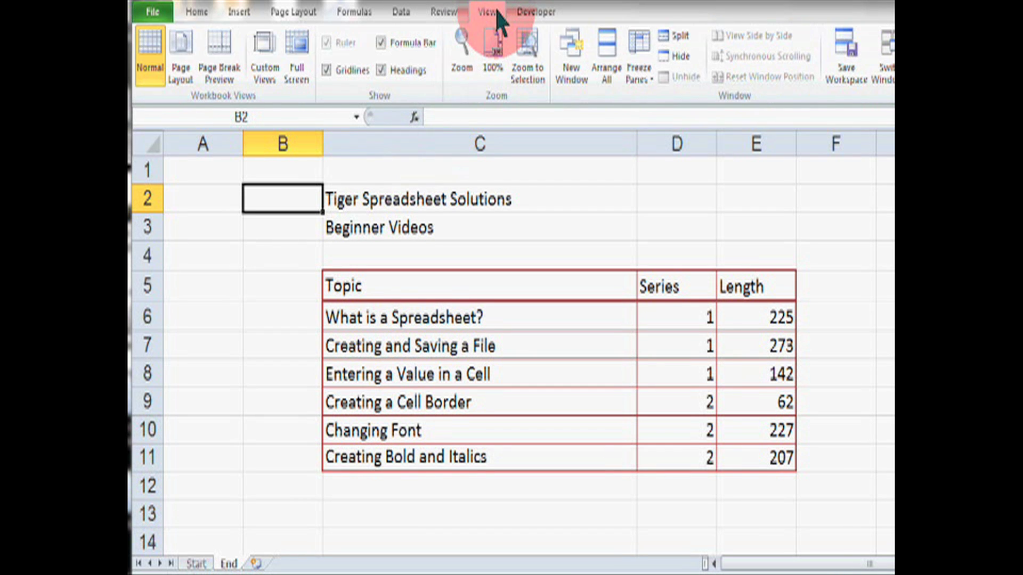
click(326, 70)
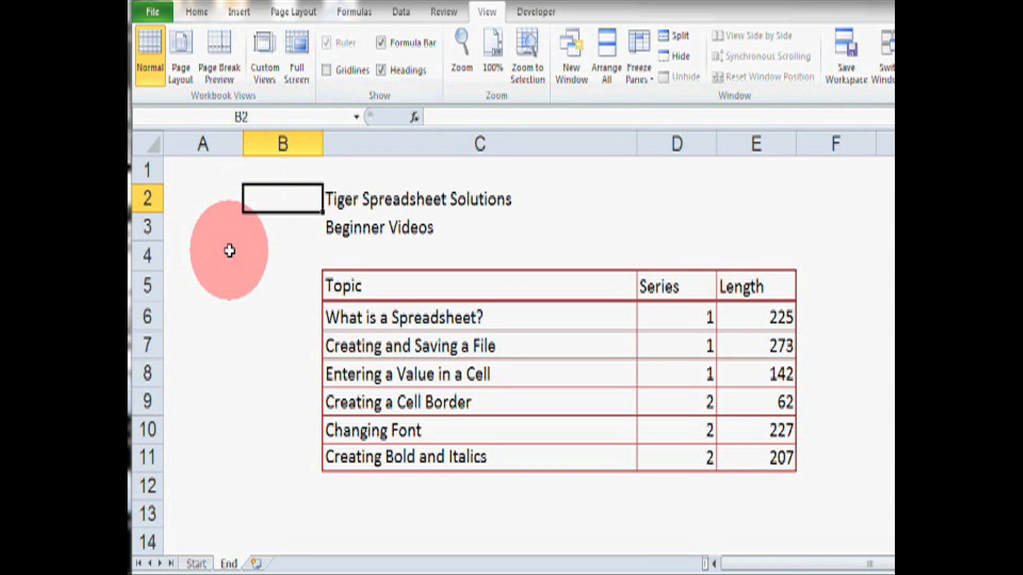
click(204, 198)
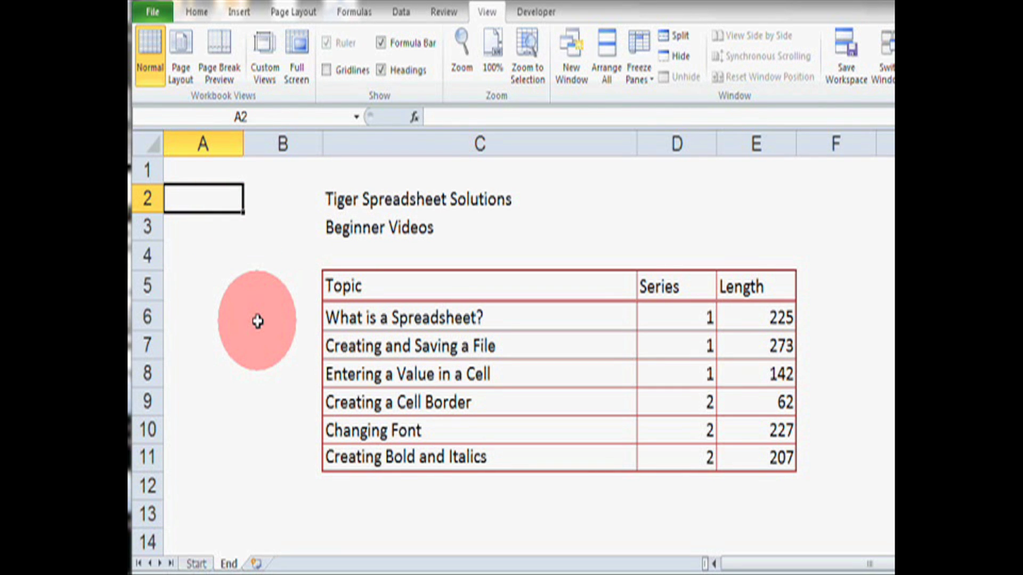
- Compare the unformatted table on the Start sheet with the bordered table, returning to the End sheet
click(197, 564)
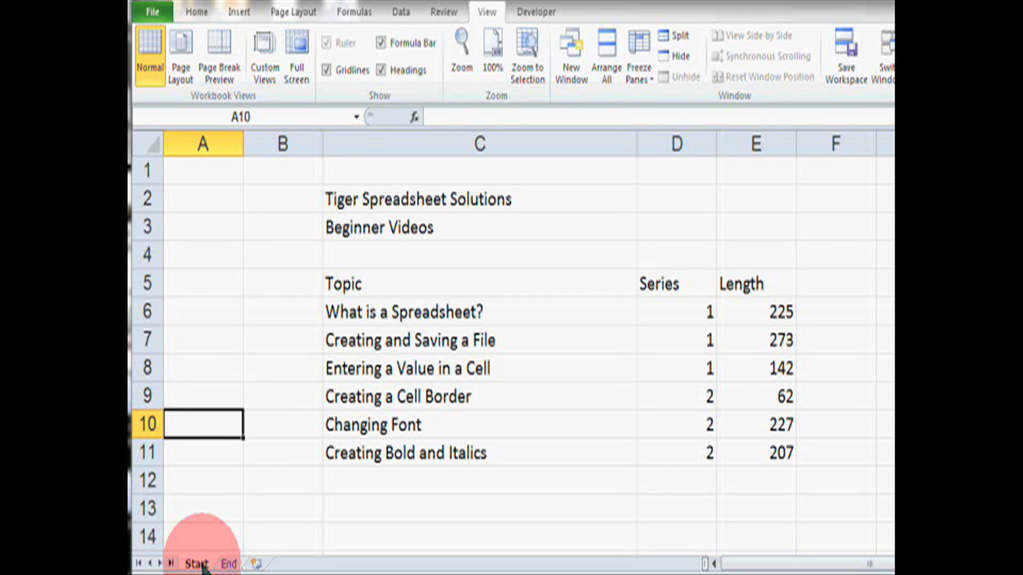
click(229, 564)
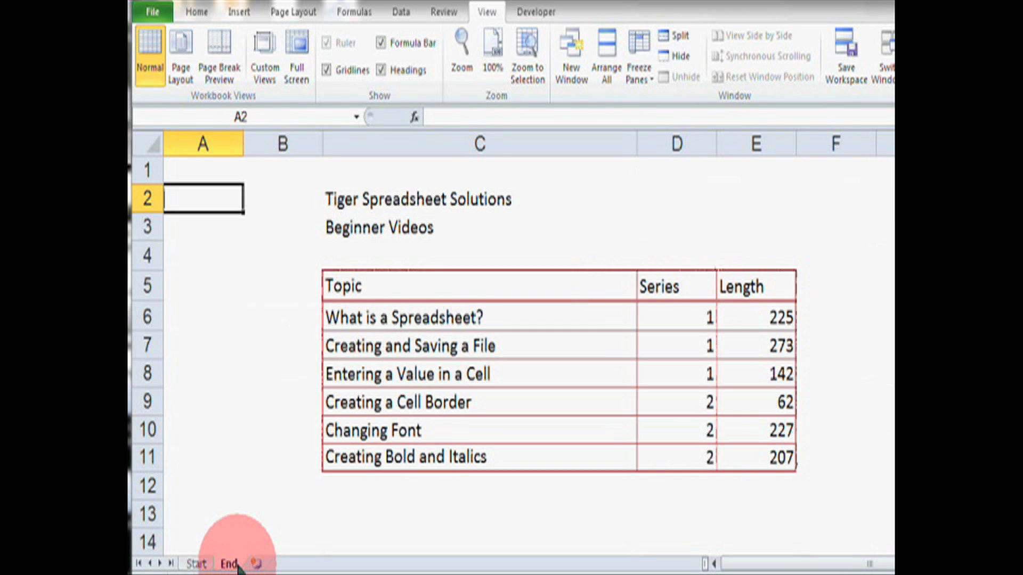